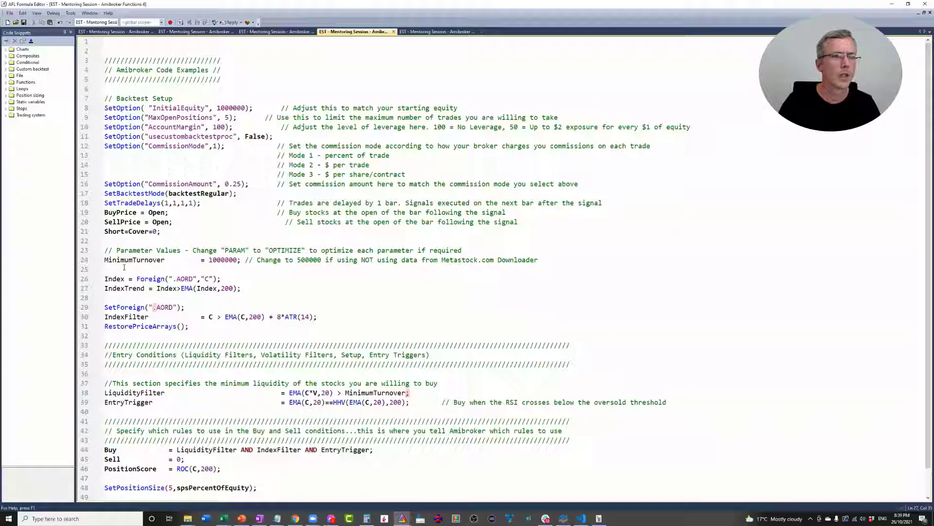
# Step: Insert blank lines above the SetForeign block, pushing it down to line 59
pyautogui.scroll(-1, 114, 195)
pyautogui.press('Return')
pyautogui.press('Return')
pyautogui.press('Return')
pyautogui.press('Return')
pyautogui.press('Return')
pyautogui.press('Return')
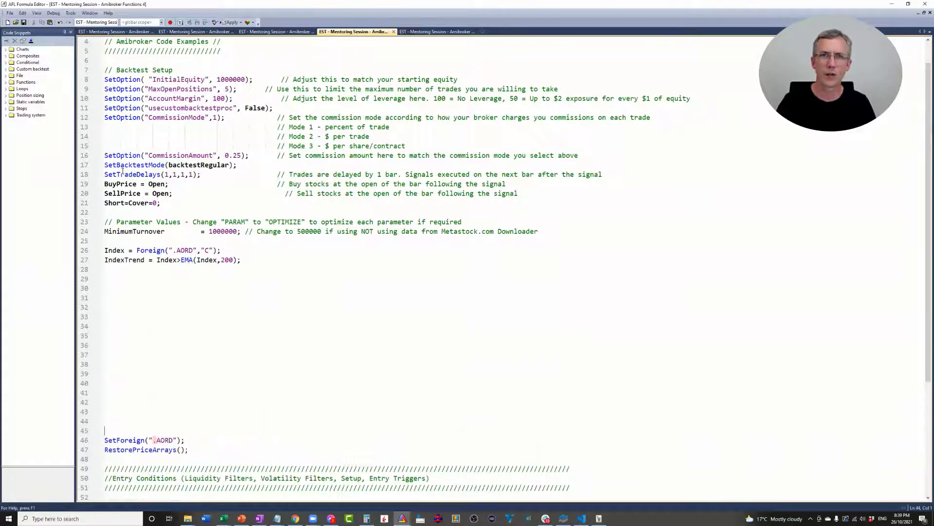
pyautogui.press('Return')
pyautogui.press('Return')
pyautogui.press('Return')
# Step: Highlight Index, Foreign, the .AORD ticker and the C argument on line 26
pyautogui.doubleClick(117, 183)
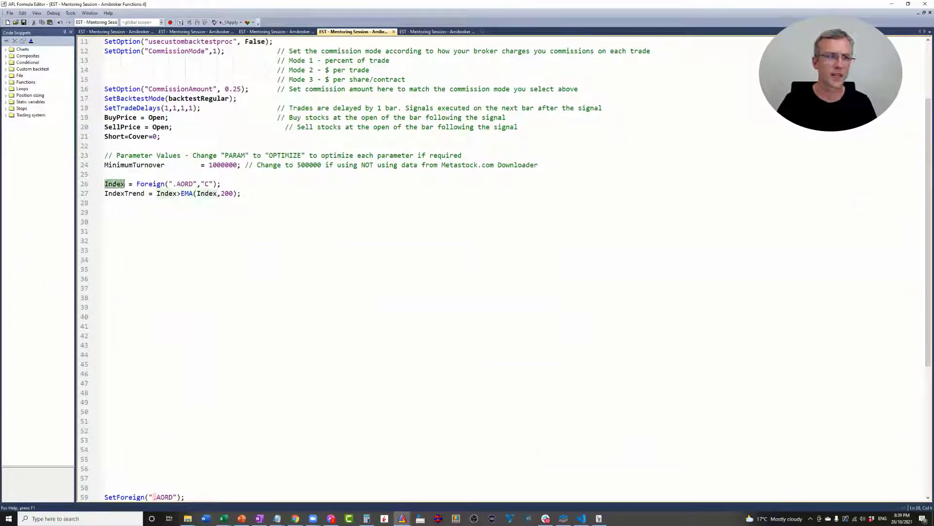
pyautogui.doubleClick(145, 185)
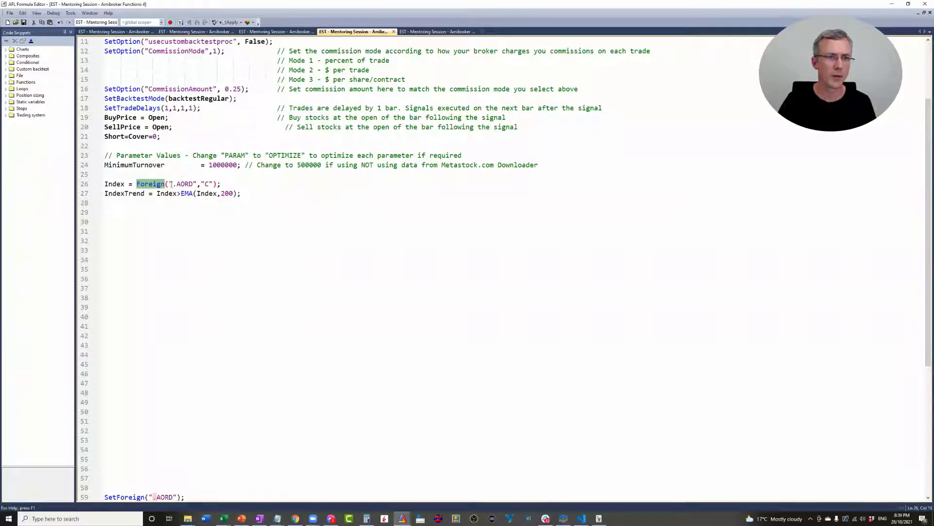
pyautogui.moveTo(172, 183); pyautogui.dragTo(189, 185)
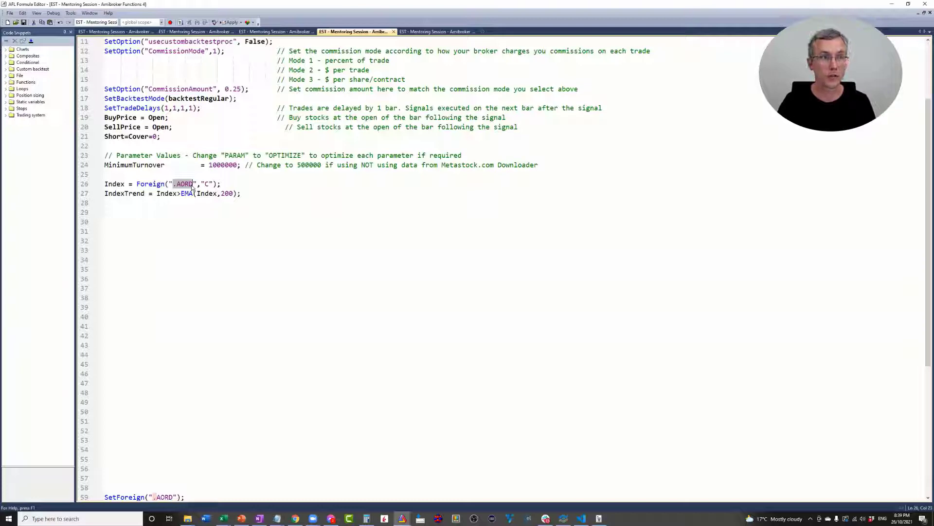
pyautogui.click(205, 184)
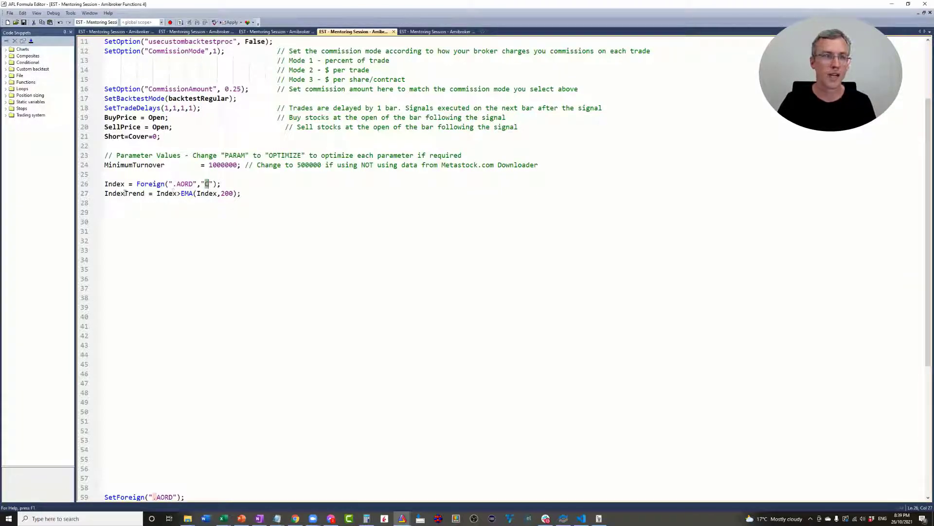
# Step: Highlight IndexTrend's comparison of Index against its 200-bar EMA, then the Foreign(".AORD","C") call
pyautogui.doubleClick(160, 194)
pyautogui.click(179, 193)
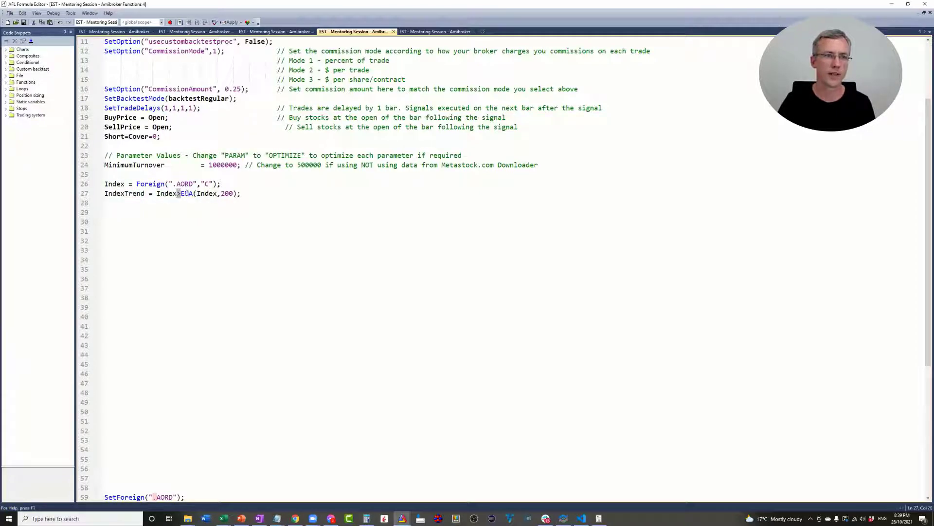
pyautogui.doubleClick(207, 193)
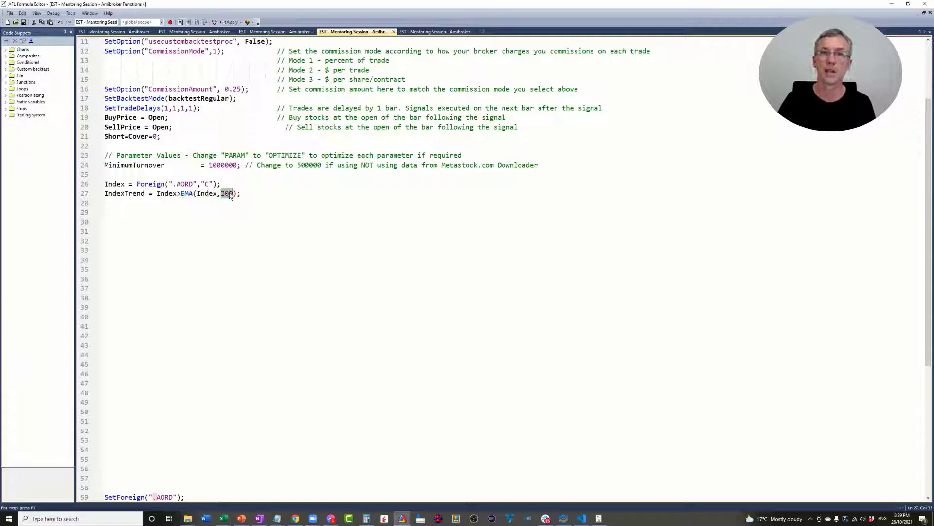
pyautogui.click(240, 193)
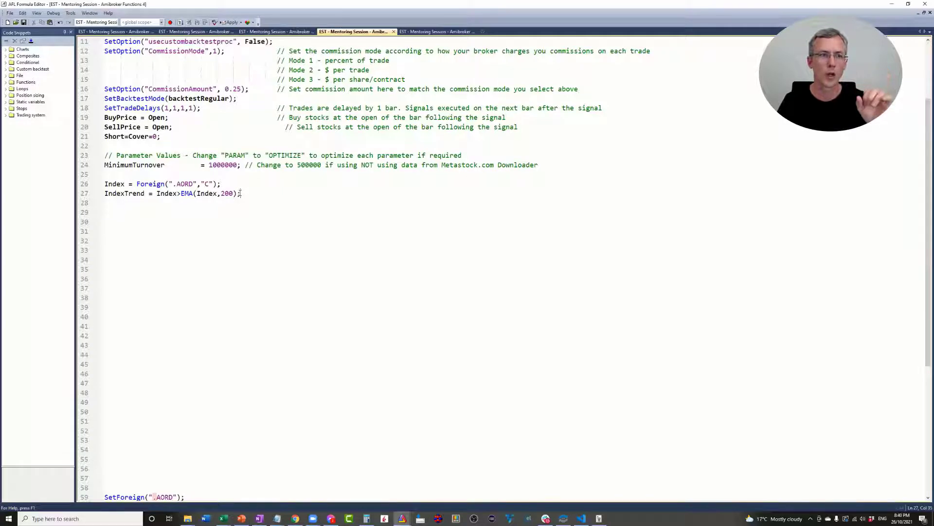
pyautogui.doubleClick(114, 184)
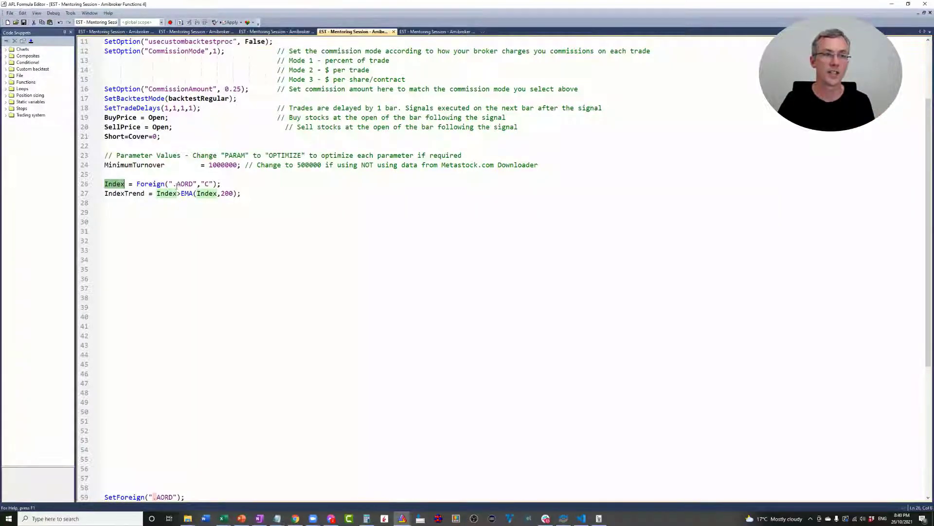
pyautogui.moveTo(137, 184); pyautogui.dragTo(219, 185)
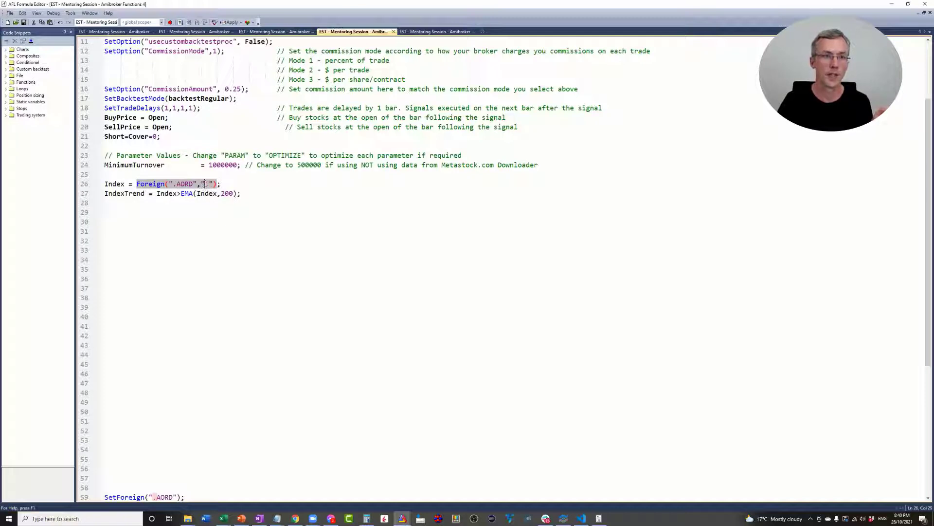
pyautogui.write('C')
pyautogui.click(205, 183)
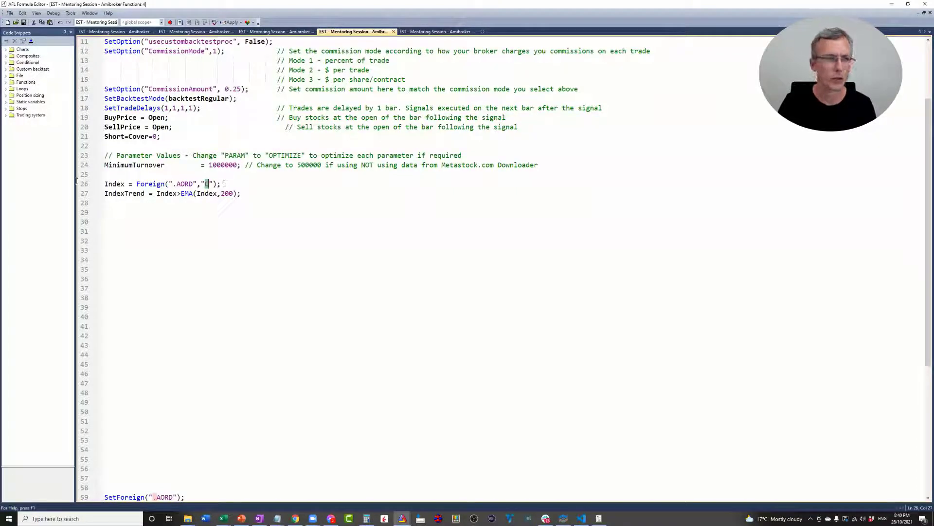
pyautogui.moveTo(106, 183); pyautogui.dragTo(220, 185)
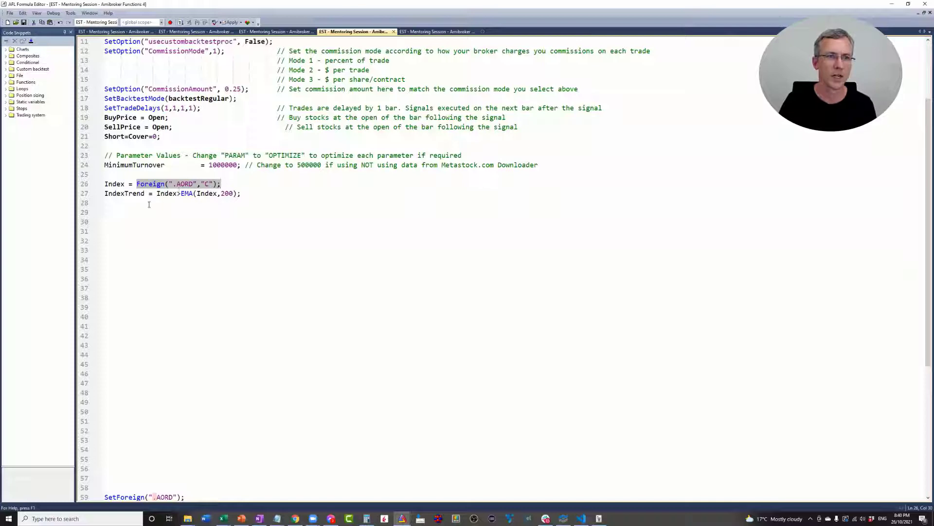
pyautogui.click(148, 205)
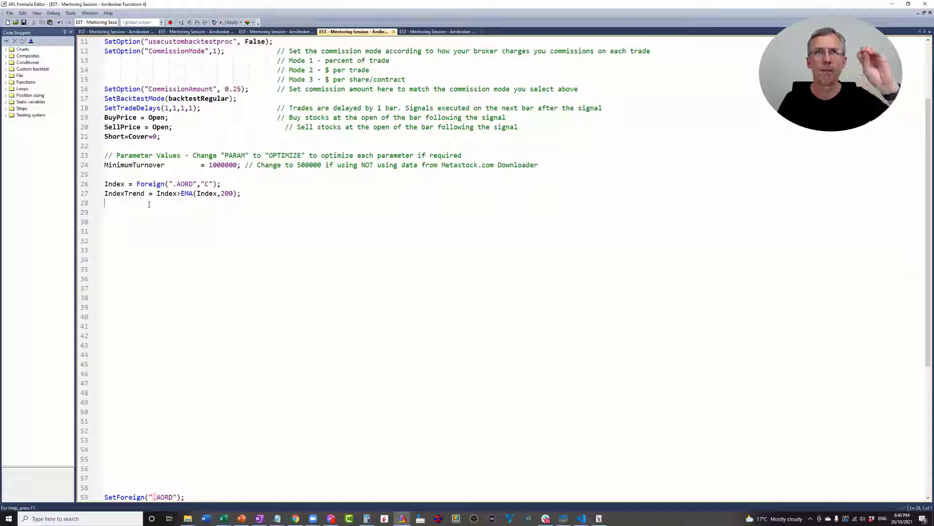
# Step: Compare the SetForeign call with the Foreign call on line 26
pyautogui.scroll(-1, 163, 236)
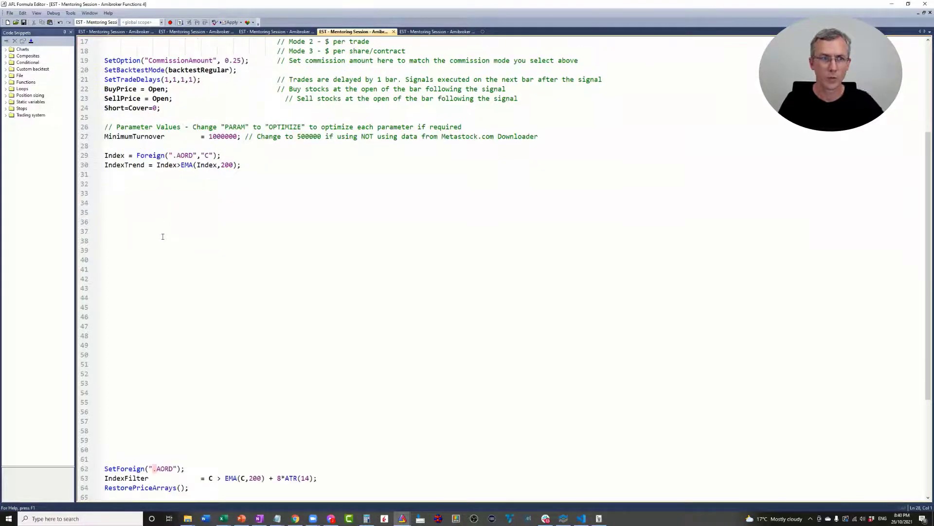
pyautogui.scroll(-3, 146, 253)
pyautogui.scroll(-2, 131, 267)
pyautogui.scroll(-2, 122, 279)
pyautogui.doubleClick(123, 279)
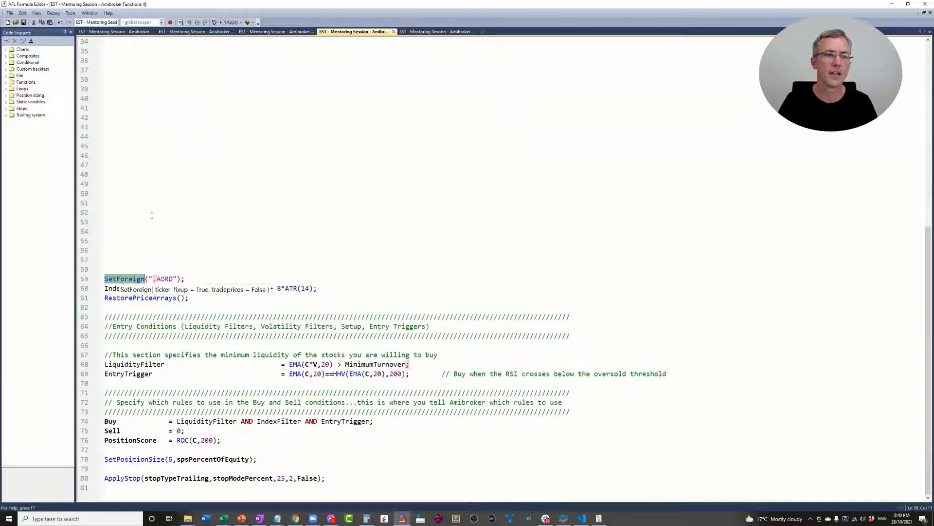
pyautogui.scroll(2, 139, 192)
pyautogui.scroll(3, 141, 195)
pyautogui.scroll(1, 146, 185)
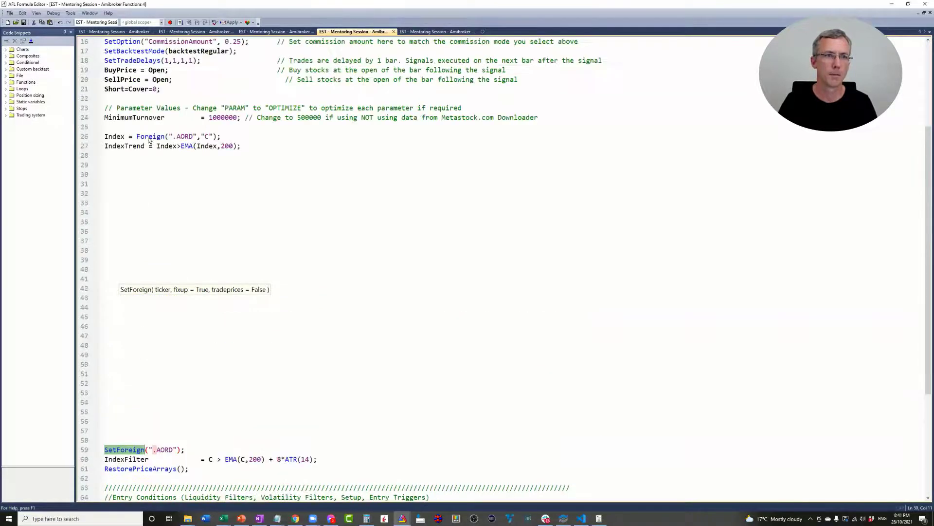
pyautogui.doubleClick(150, 136)
pyautogui.scroll(-1, 177, 219)
pyautogui.scroll(-5, 160, 224)
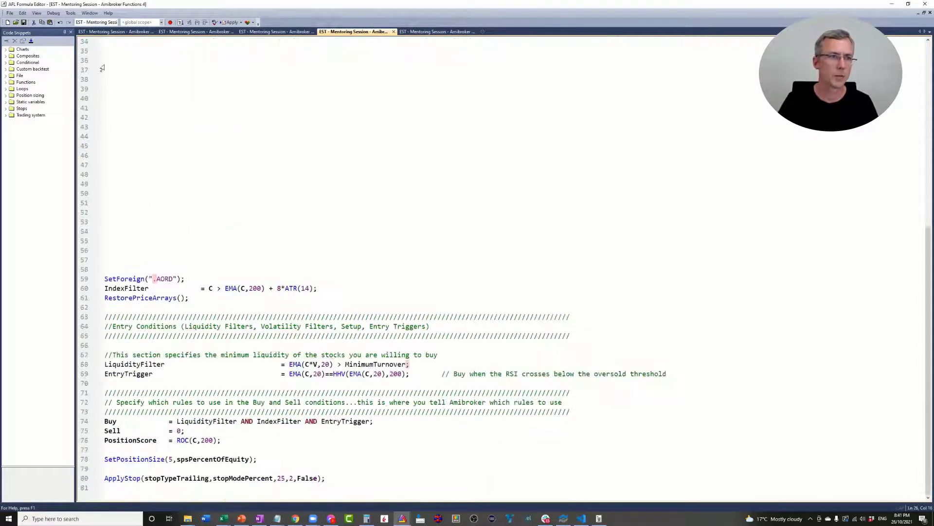
# Step: Delete blank lines so the SetForeign block starts at line 39
pyautogui.scroll(4, 108, 56)
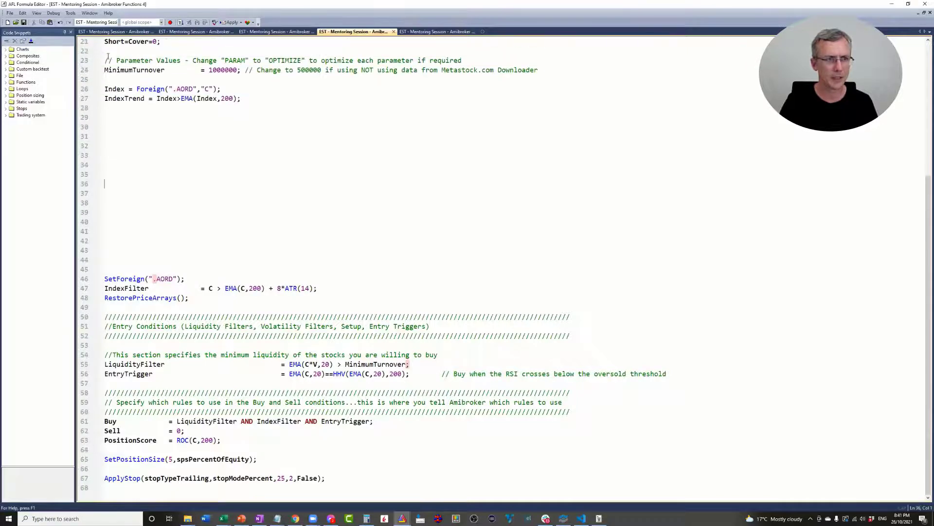
pyautogui.scroll(1, 108, 57)
pyautogui.scroll(1, 108, 57)
pyautogui.scroll(1, 109, 57)
pyautogui.press('Delete')
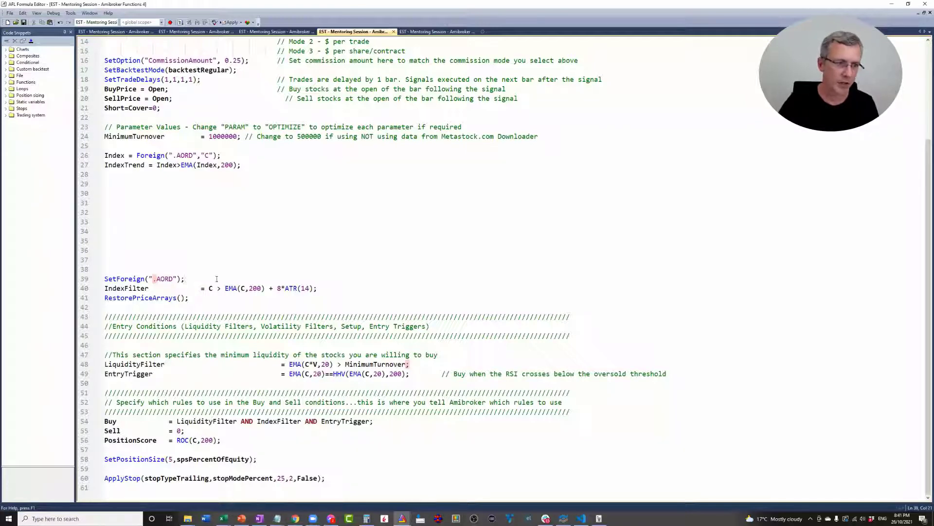
pyautogui.press('Return')
pyautogui.press('Return')
pyautogui.press('Return')
pyautogui.press('Return')
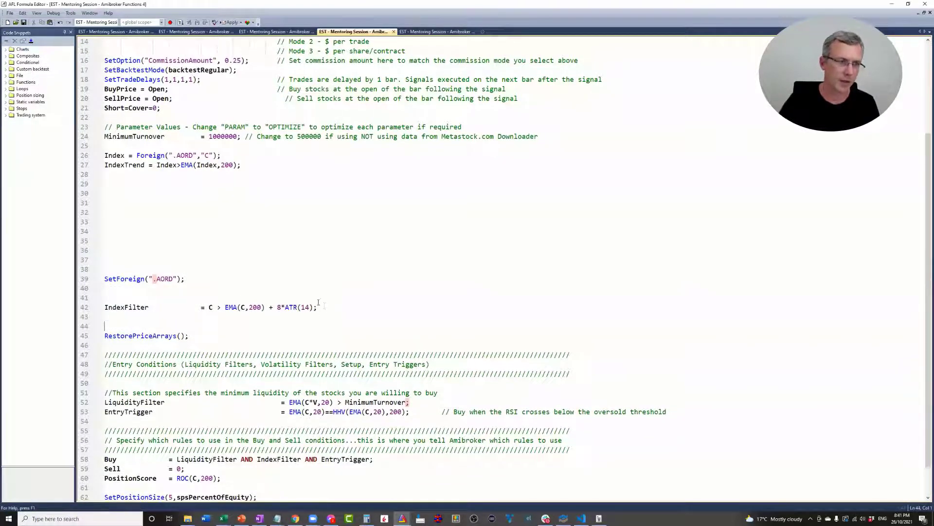
pyautogui.scroll(-2, 319, 302)
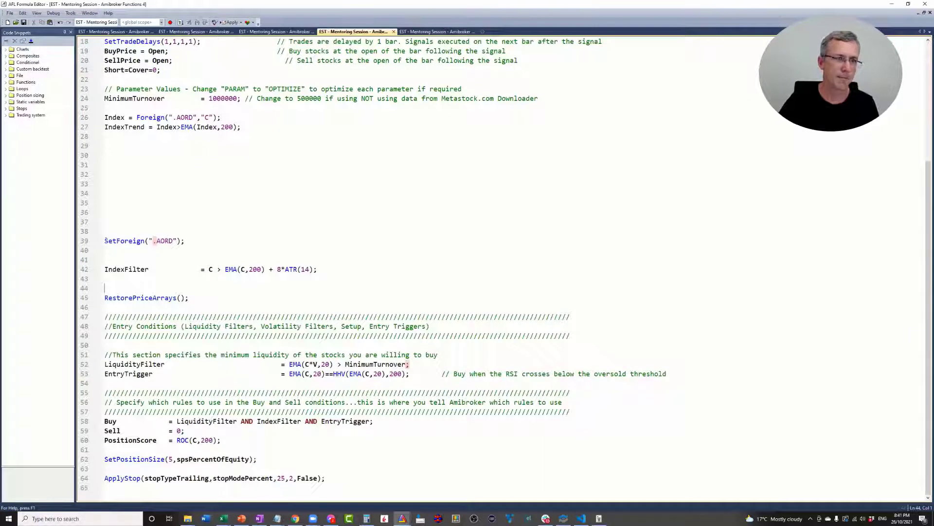
pyautogui.moveTo(105, 240); pyautogui.dragTo(188, 238)
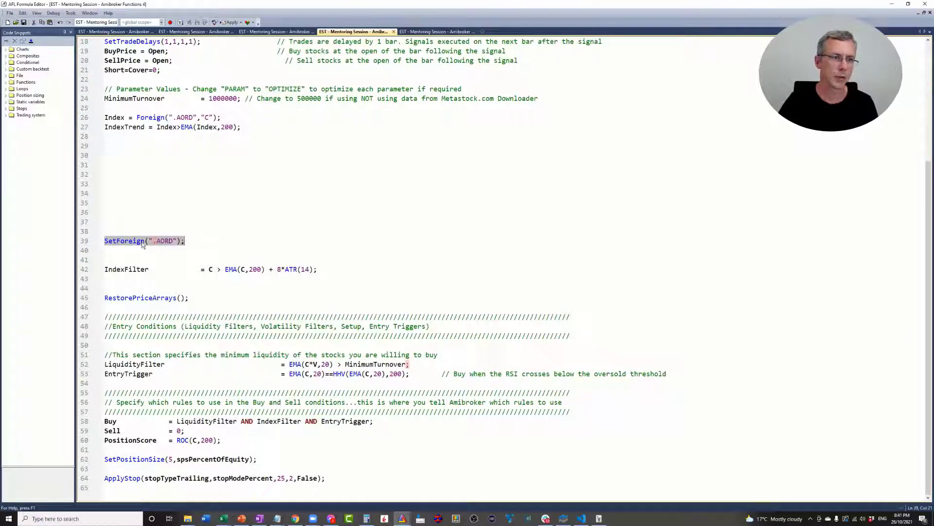
pyautogui.doubleClick(125, 238)
pyautogui.click(151, 241)
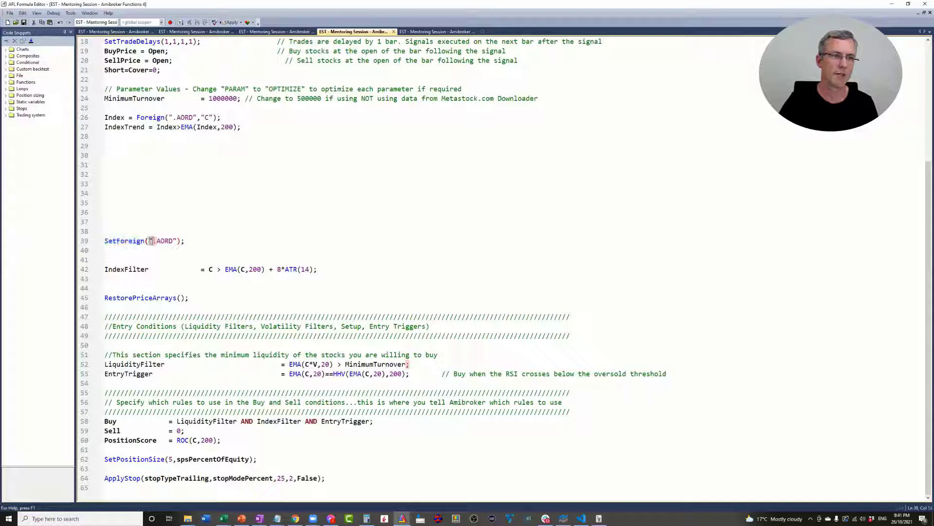
pyautogui.click(178, 240)
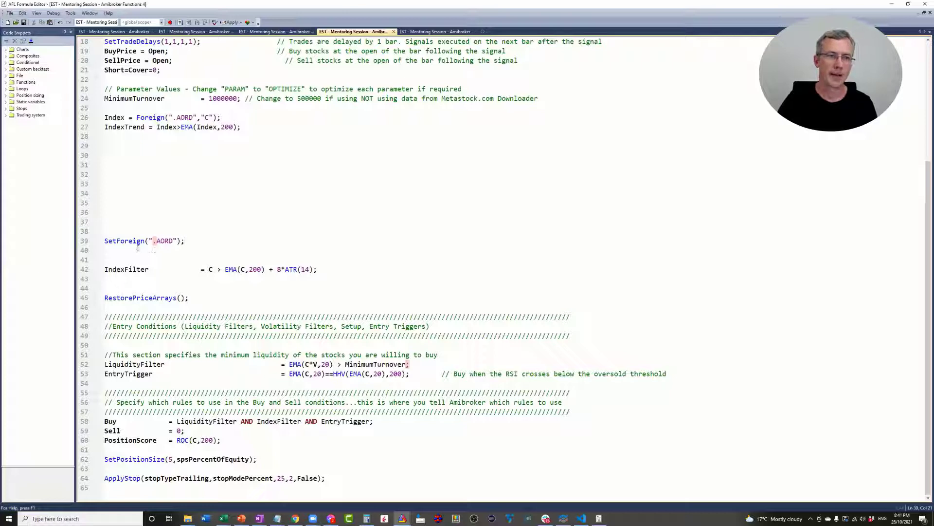
pyautogui.moveTo(107, 89); pyautogui.dragTo(114, 188)
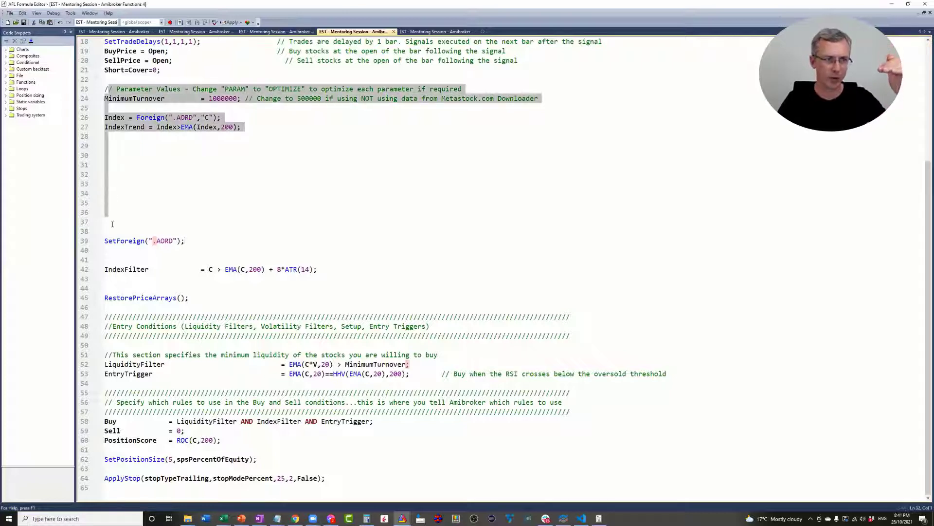
pyautogui.moveTo(112, 224); pyautogui.dragTo(112, 242)
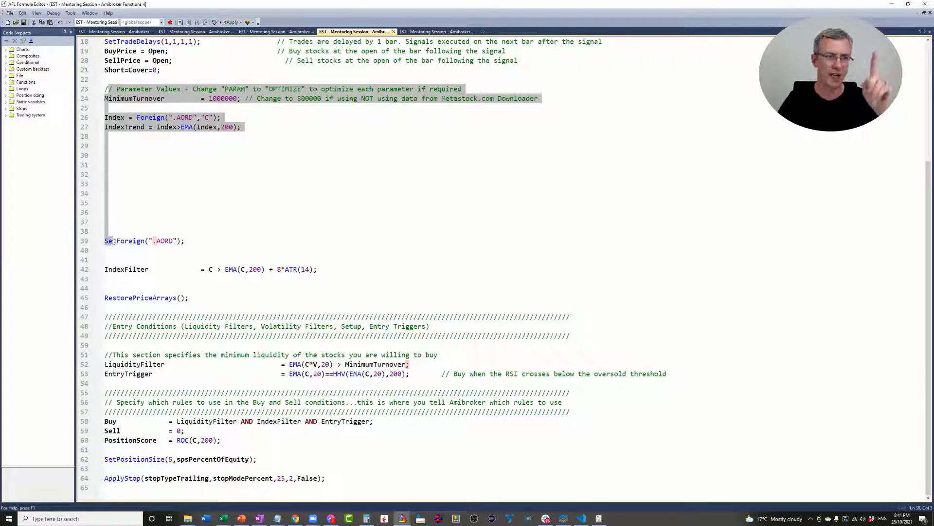
pyautogui.moveTo(112, 240)
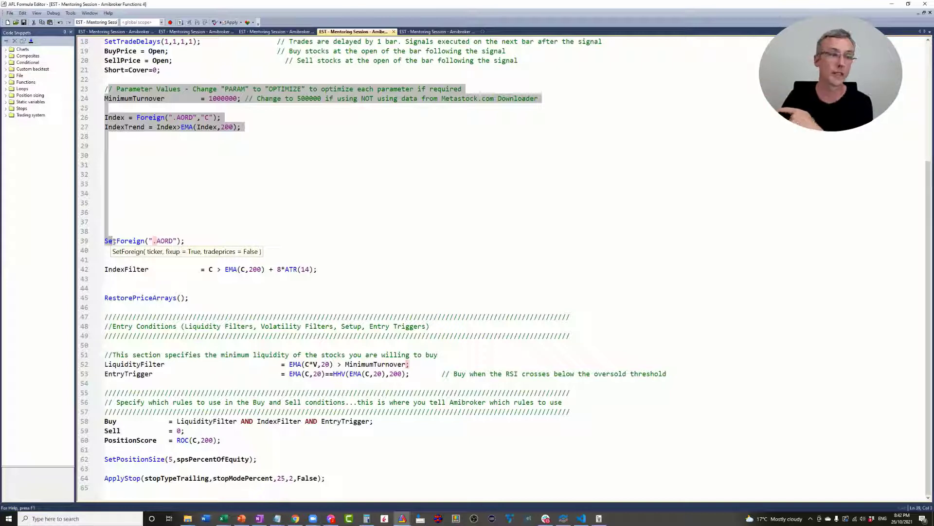
pyautogui.moveTo(105, 250); pyautogui.dragTo(117, 287)
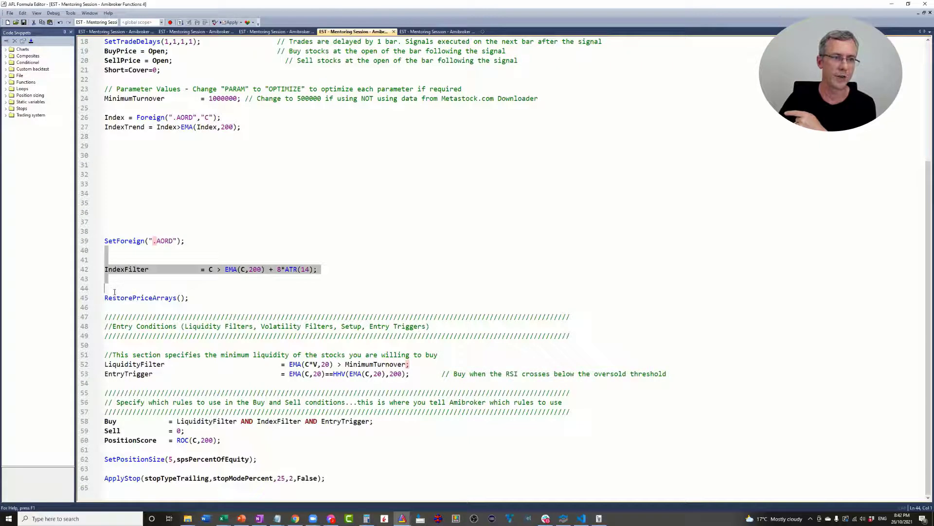
pyautogui.moveTo(139, 298)
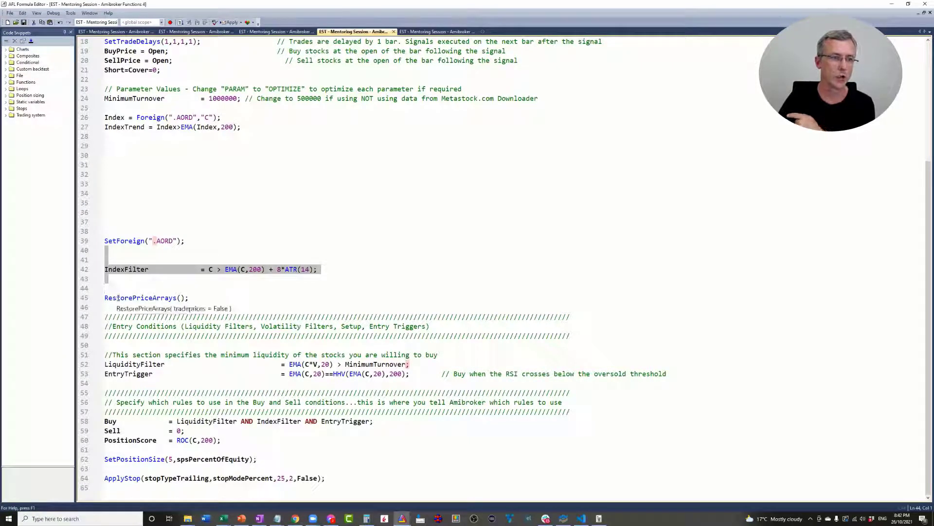
pyautogui.doubleClick(118, 298)
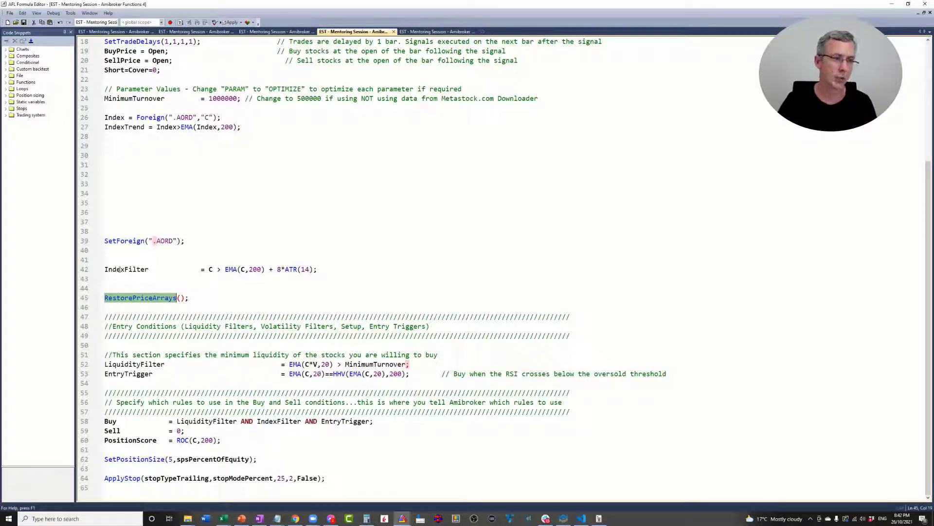
pyautogui.moveTo(120, 270); pyautogui.dragTo(318, 270)
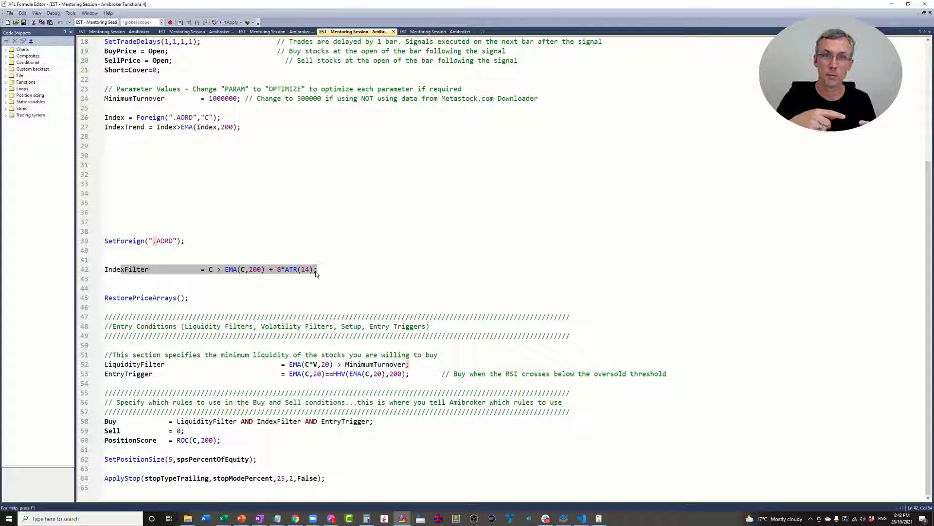
pyautogui.click(131, 254)
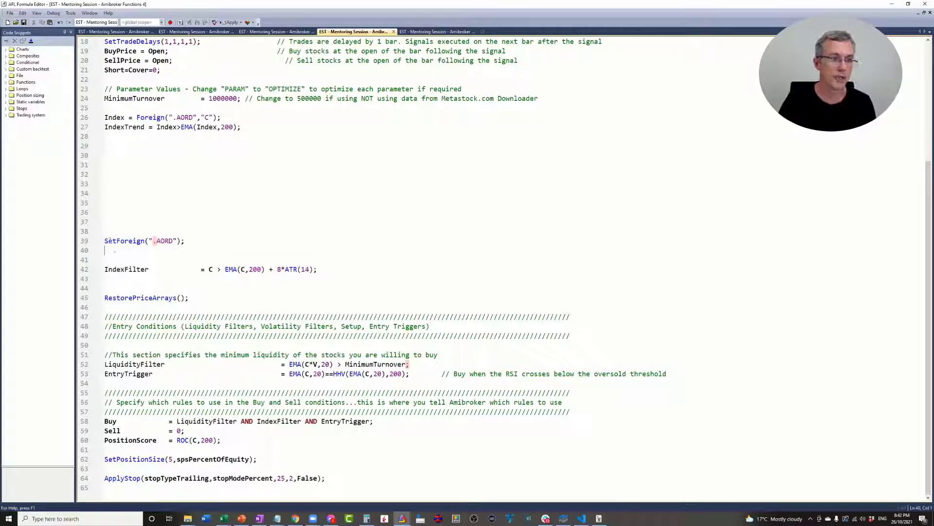
pyautogui.doubleClick(154, 240)
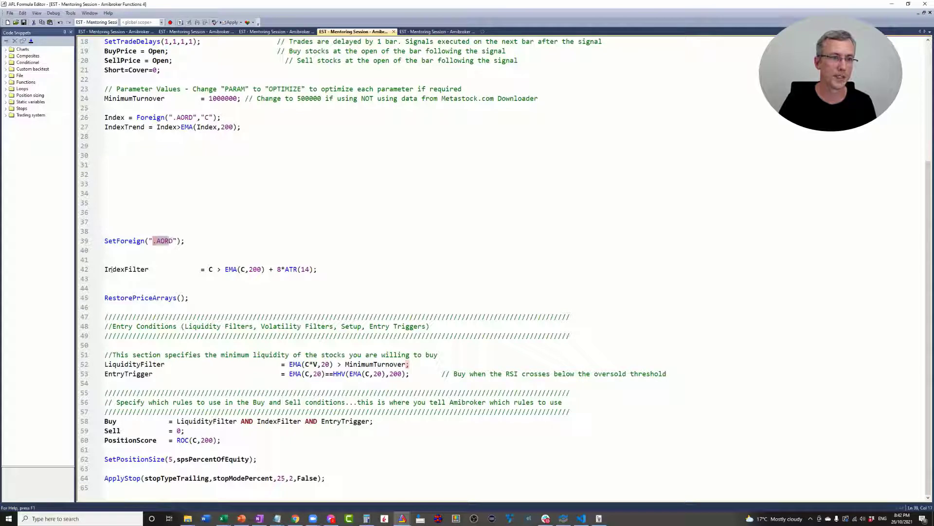
pyautogui.doubleClick(123, 267)
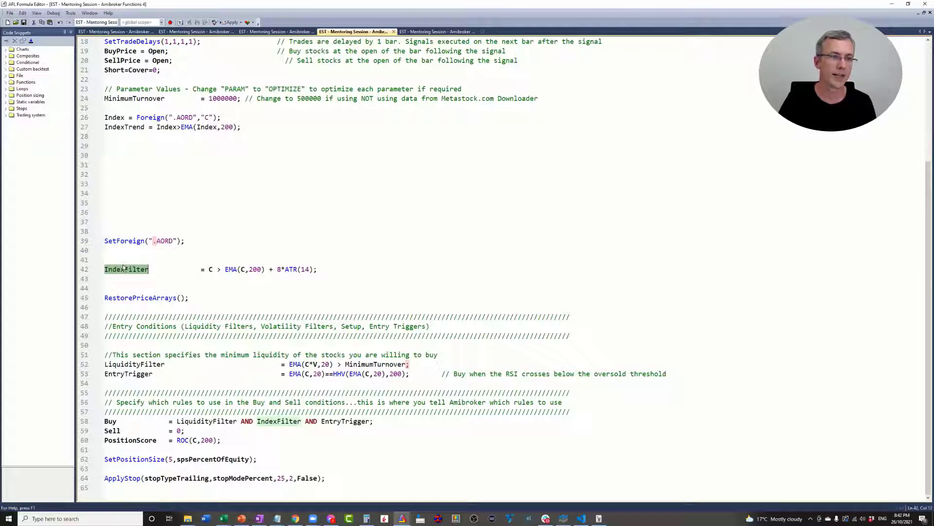
pyautogui.click(210, 269)
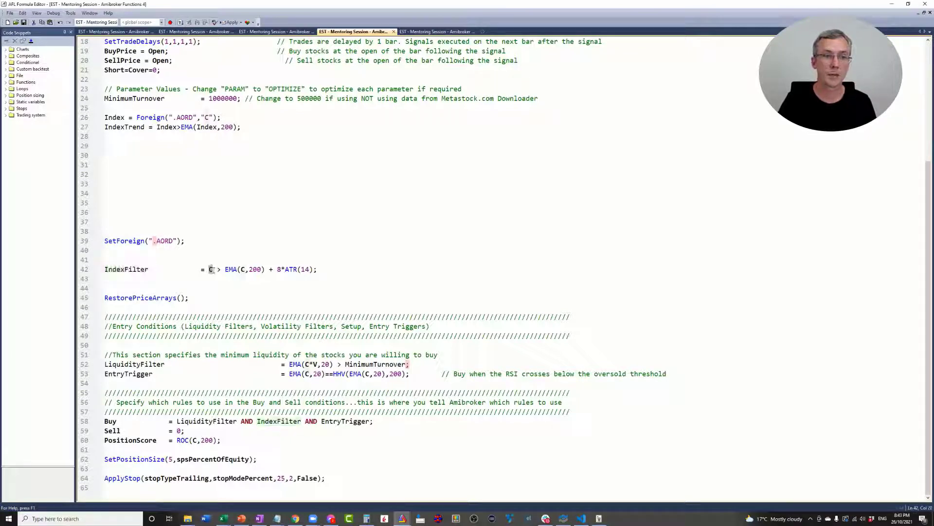
pyautogui.doubleClick(219, 270)
pyautogui.moveTo(226, 270); pyautogui.dragTo(321, 271)
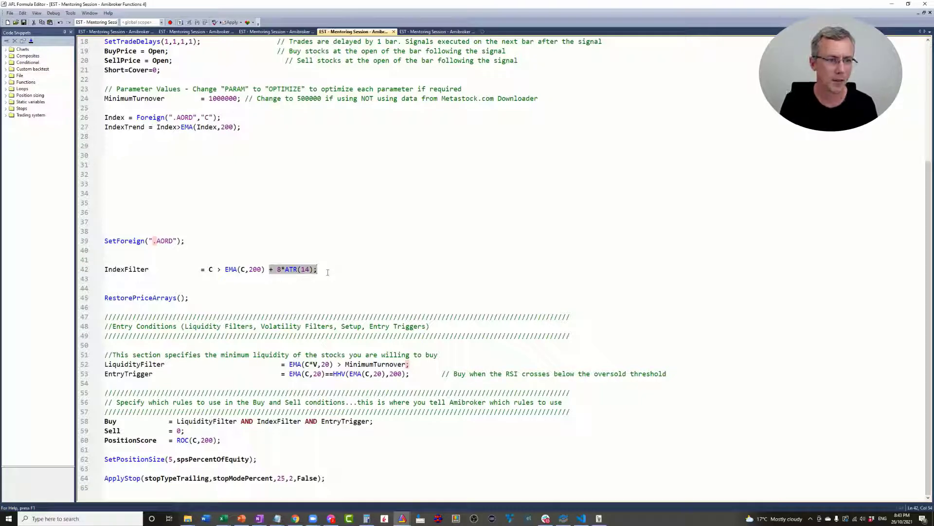
pyautogui.moveTo(276, 271); pyautogui.dragTo(317, 270)
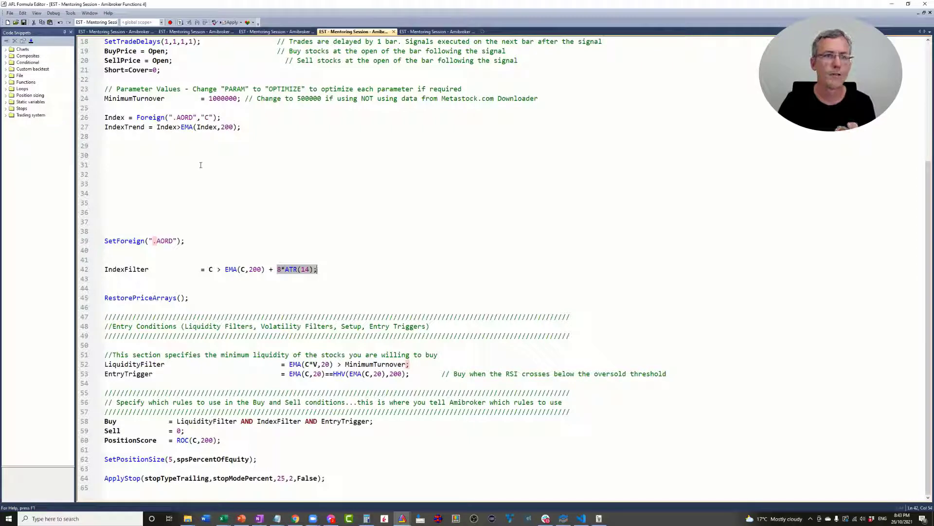
pyautogui.moveTo(137, 117); pyautogui.dragTo(221, 118)
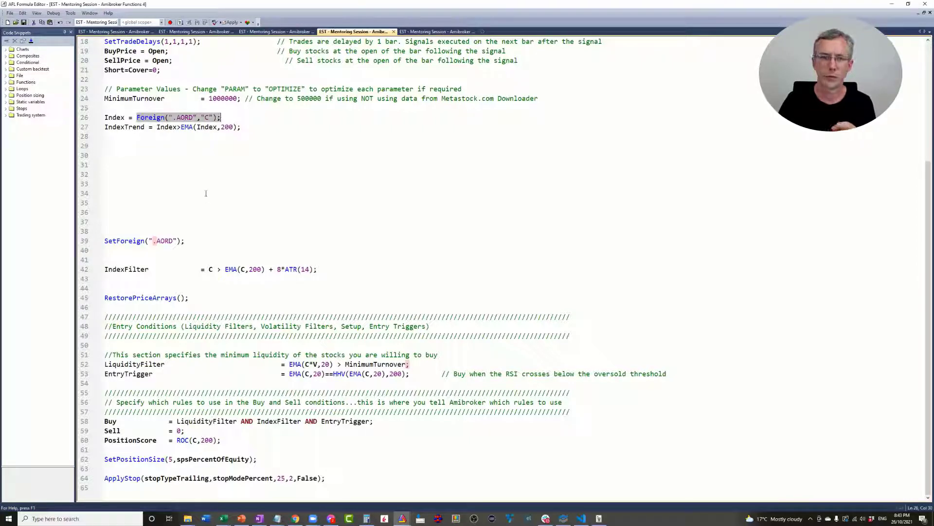
pyautogui.moveTo(277, 269); pyautogui.dragTo(315, 269)
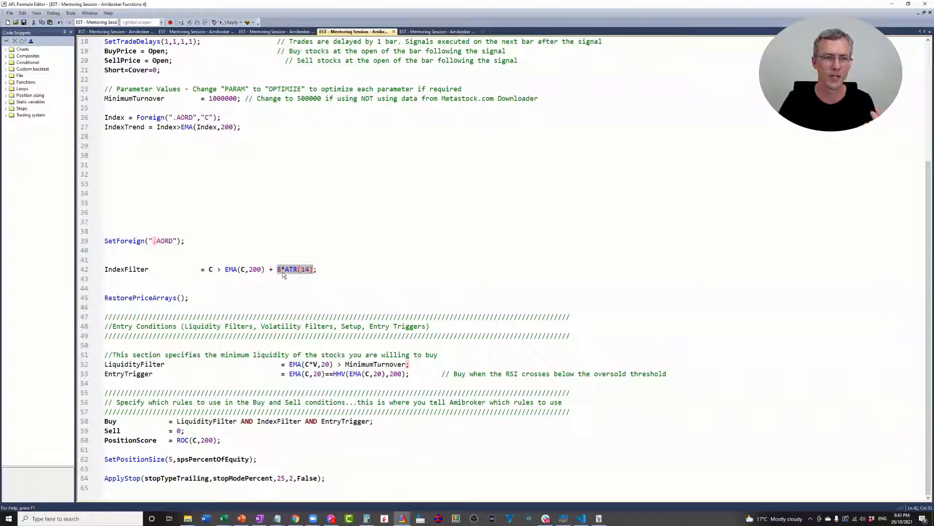
pyautogui.doubleClick(114, 241)
pyautogui.doubleClick(121, 298)
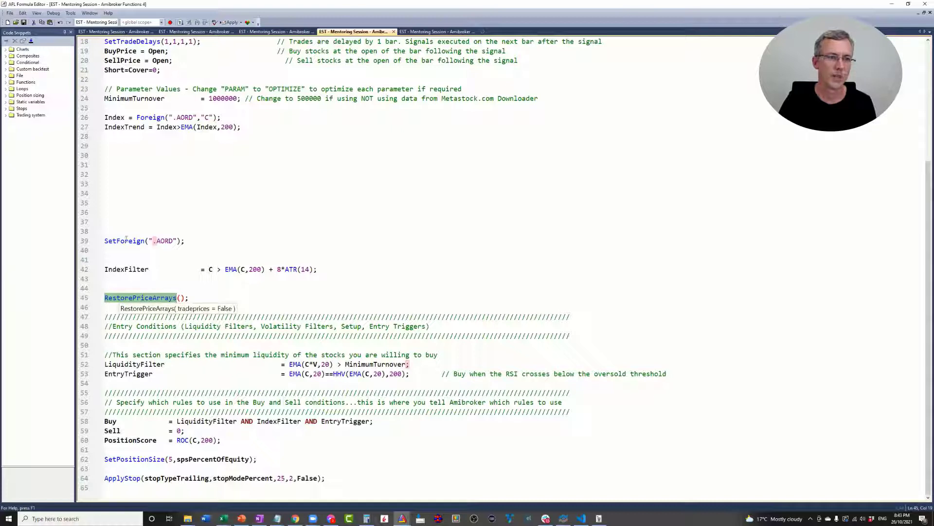
pyautogui.doubleClick(117, 270)
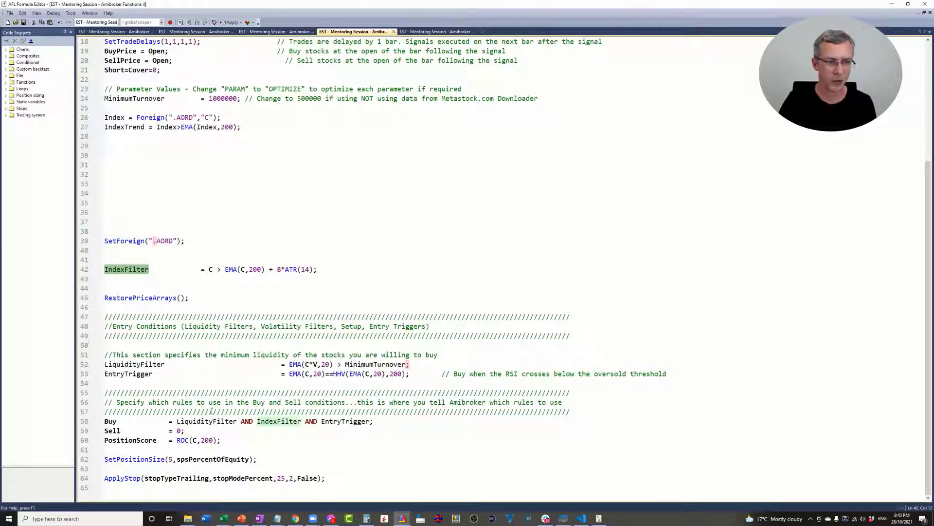
pyautogui.doubleClick(269, 422)
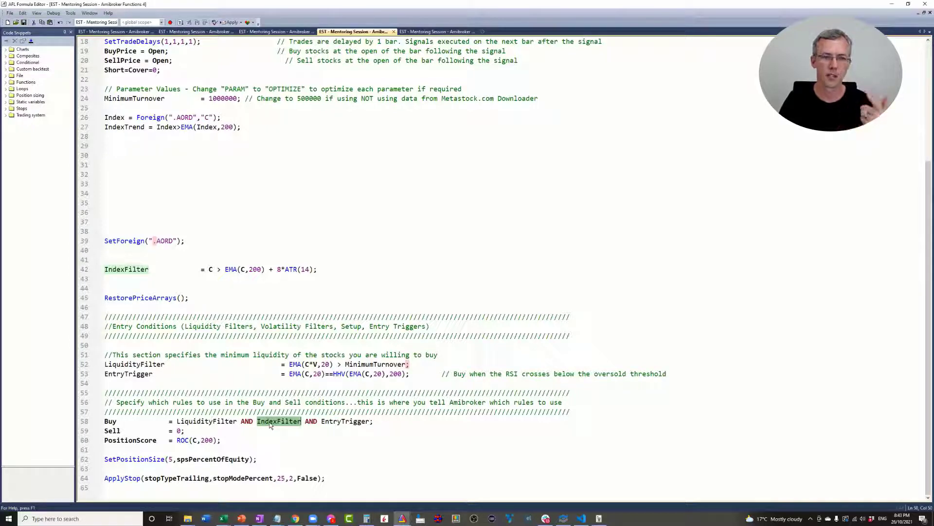
pyautogui.doubleClick(203, 422)
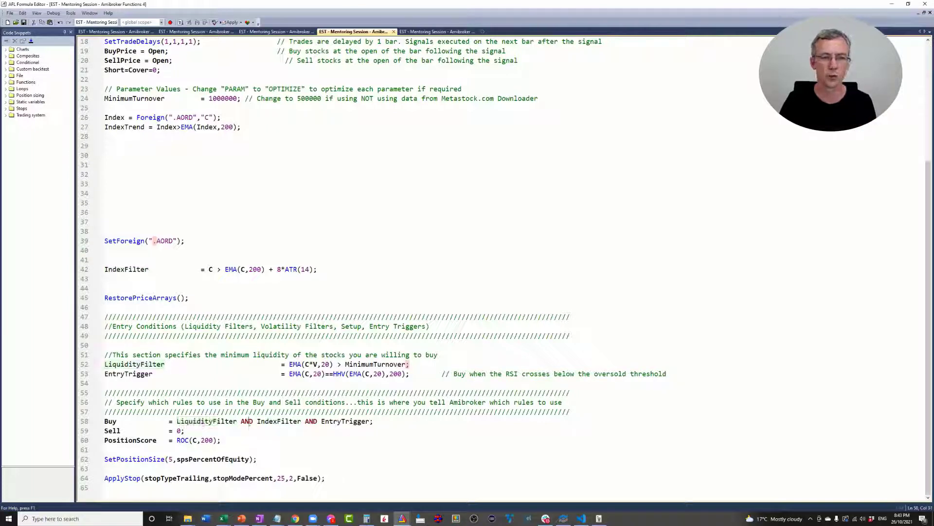
pyautogui.doubleClick(247, 422)
pyautogui.doubleClick(278, 422)
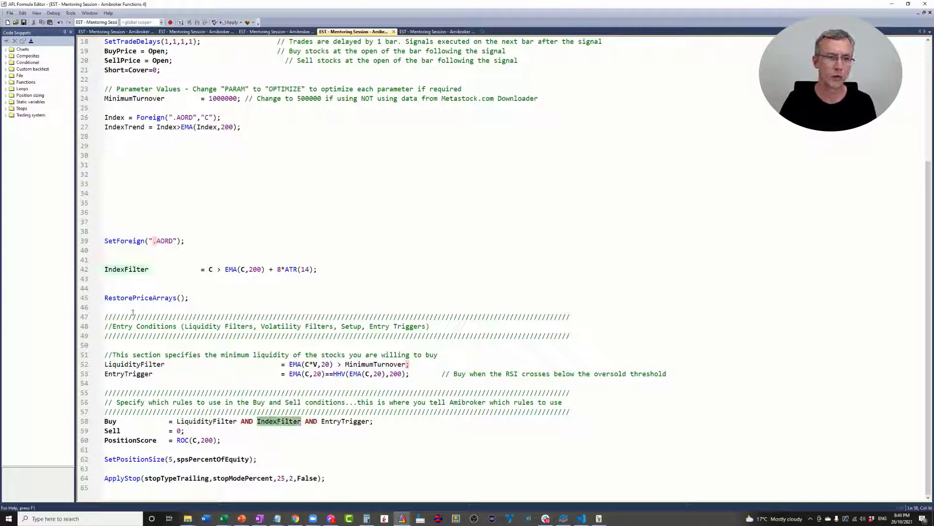
pyautogui.doubleClick(116, 270)
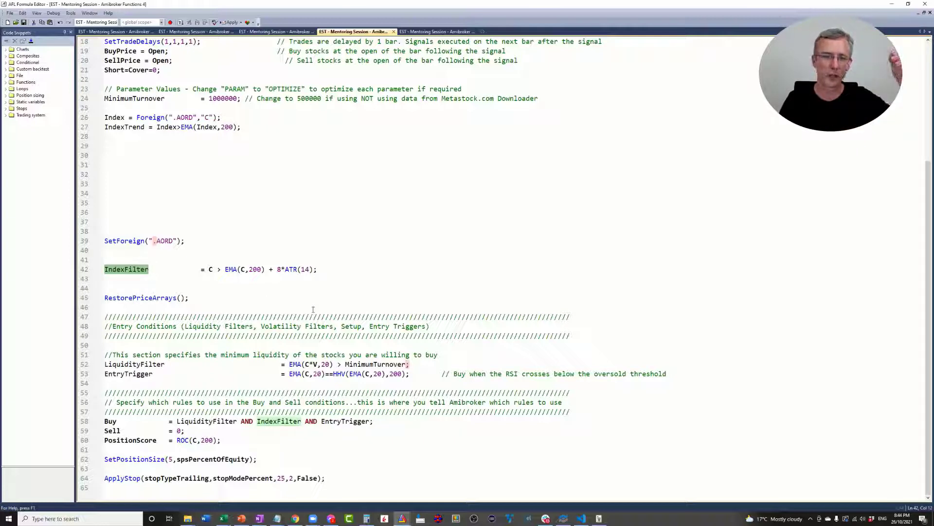
pyautogui.doubleClick(333, 421)
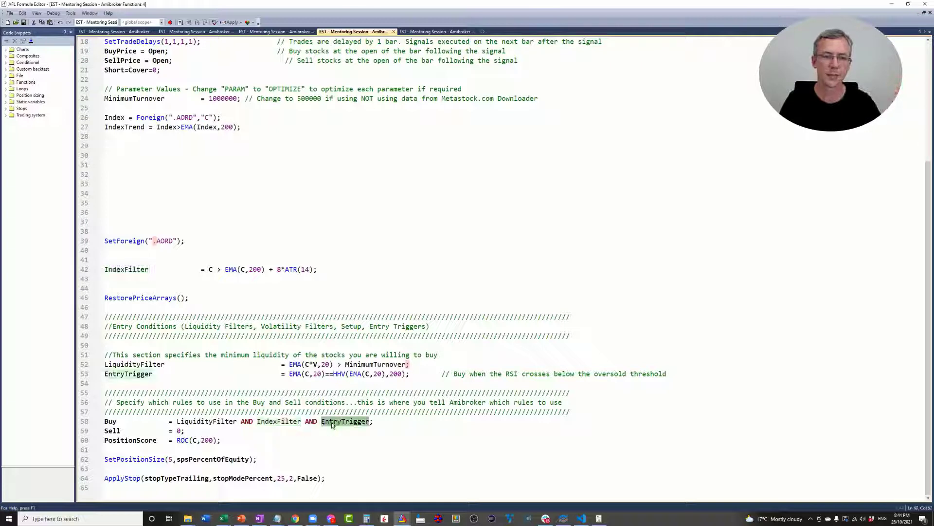
pyautogui.tripleClick(321, 271)
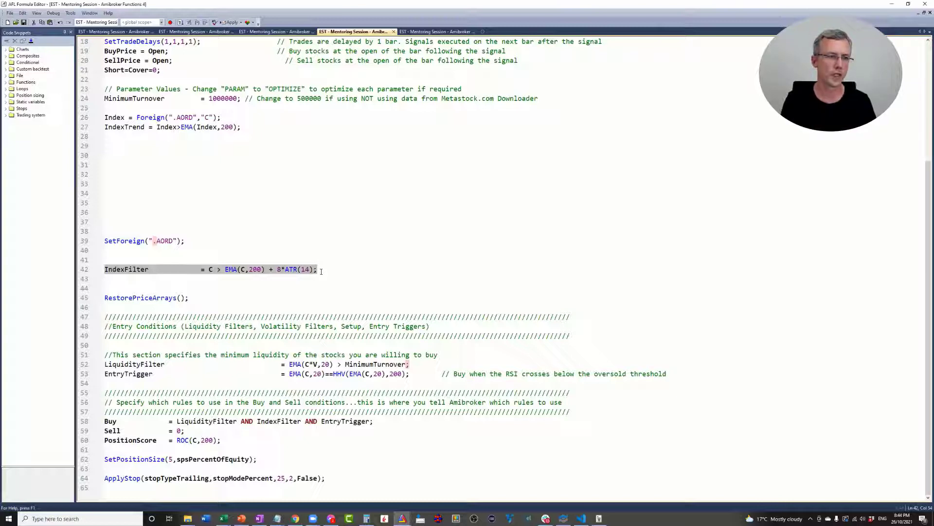
pyautogui.doubleClick(120, 241)
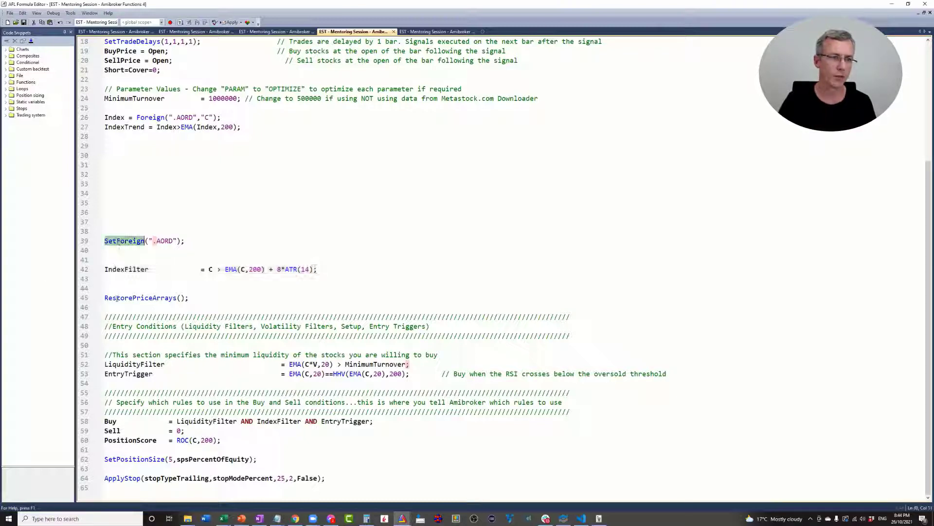
pyautogui.doubleClick(131, 298)
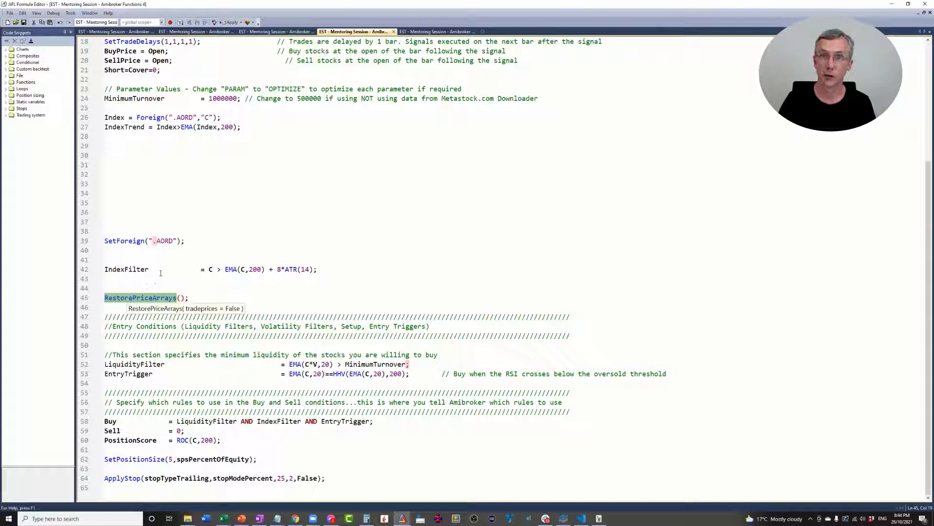
pyautogui.doubleClick(152, 118)
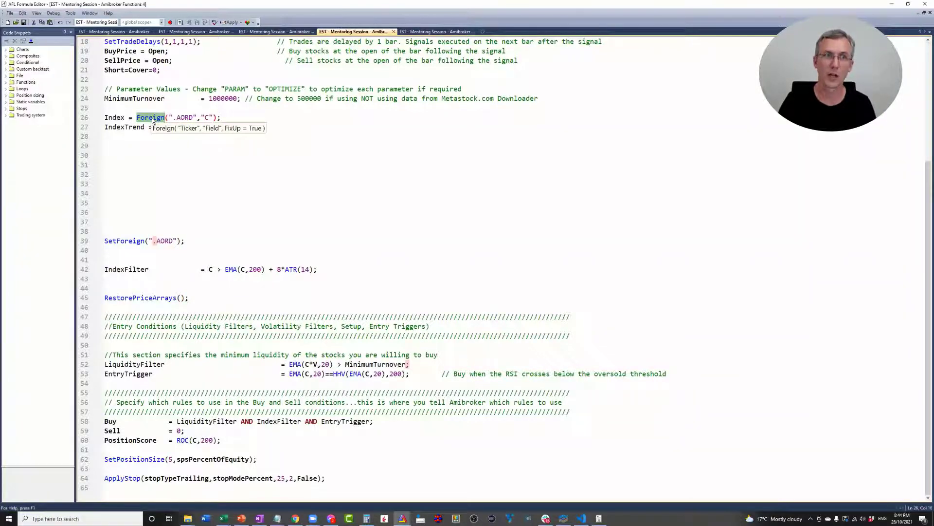